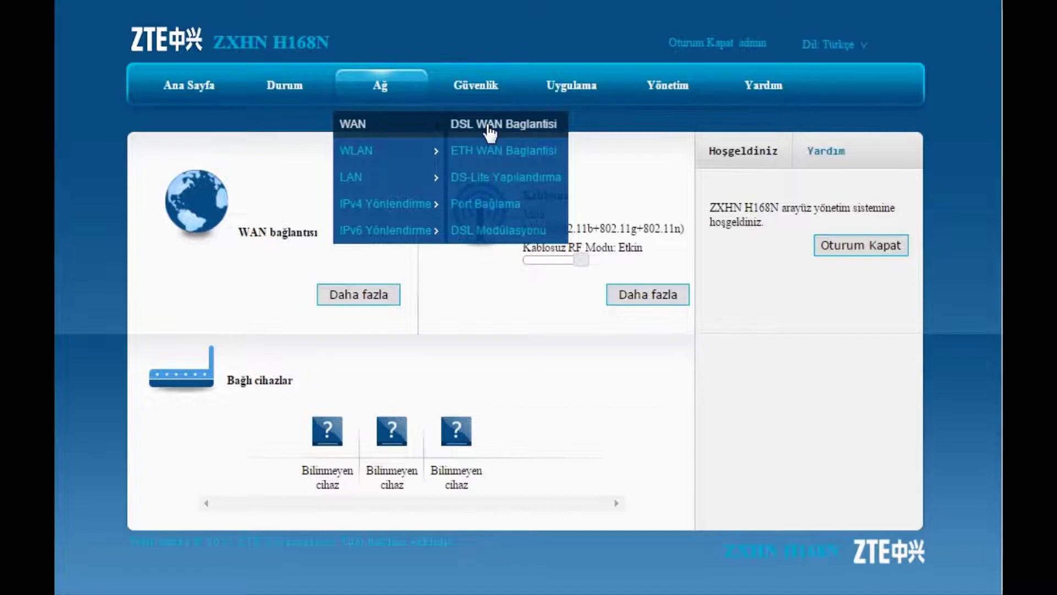
# Open the DSL WAN connection page showing the PPPoE settings for user ttnet
pyautogui.click(490, 132)
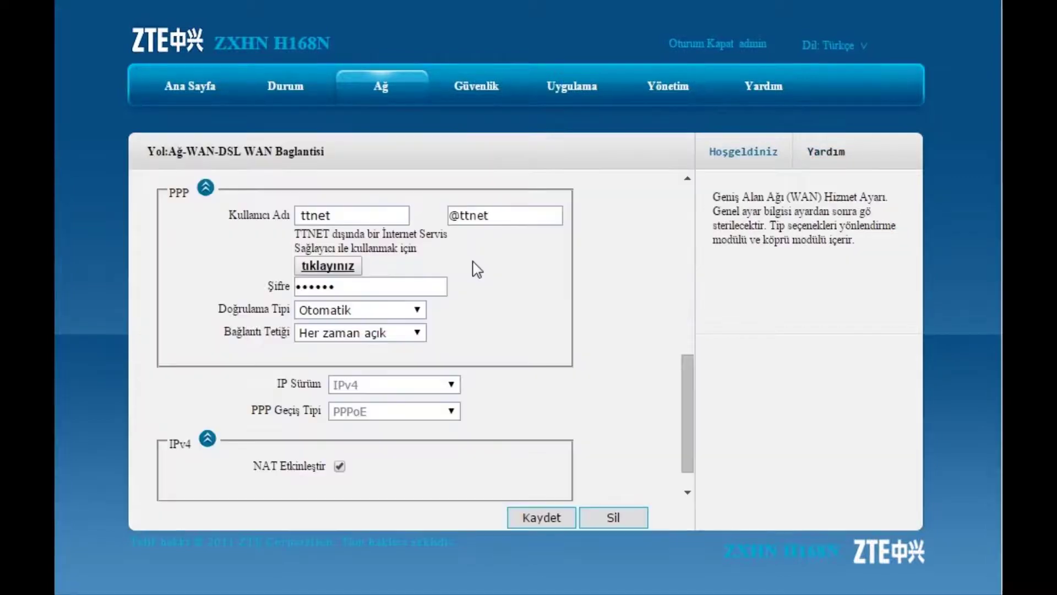